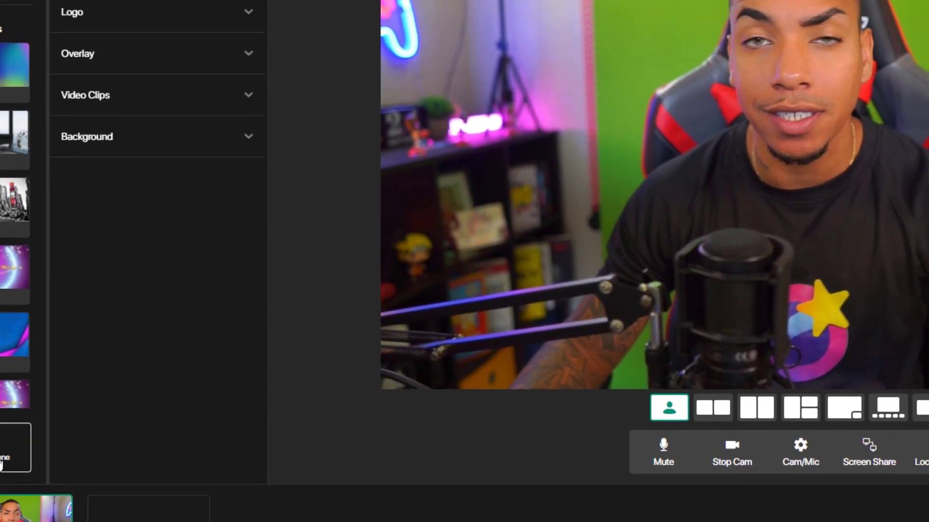
- Create an empty scene and add the first speaker's webcam to it as a layer
left_click(59, 443)
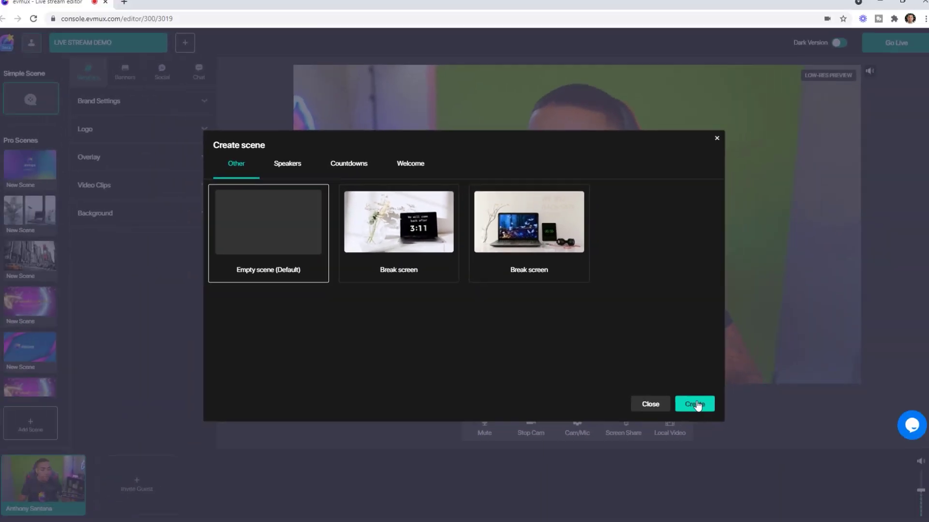
left_click(792, 448)
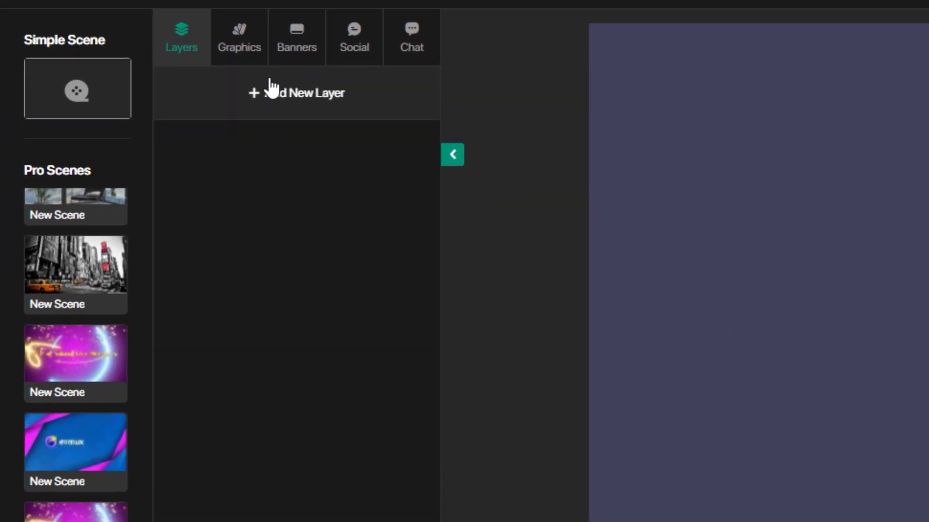
left_click(291, 221)
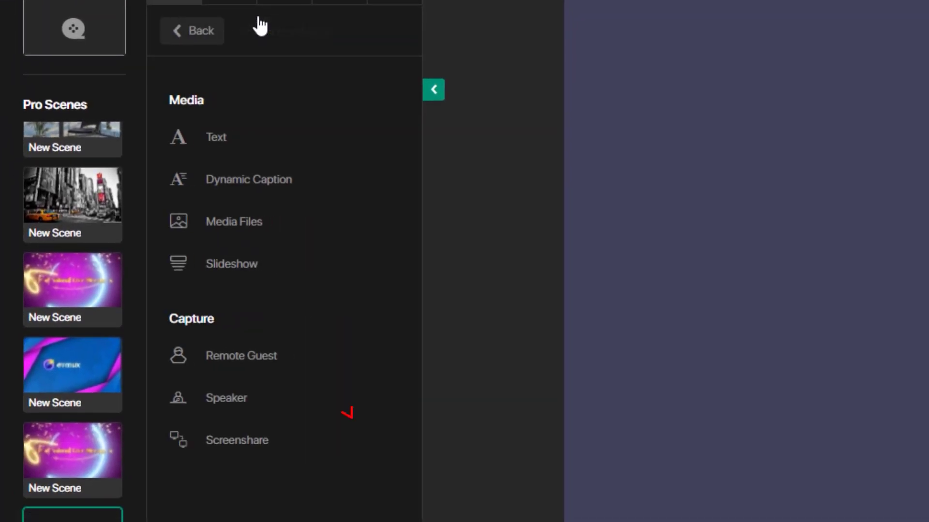
left_click(274, 398)
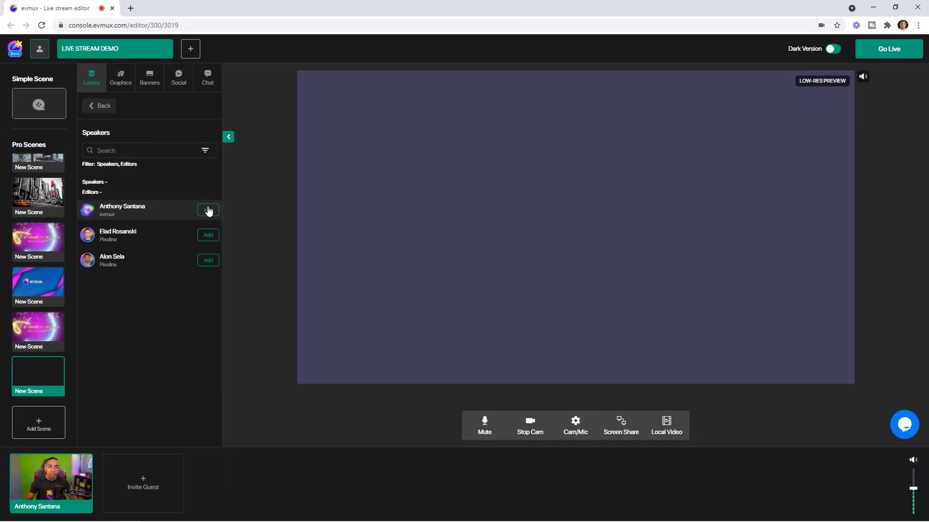
left_click(208, 211)
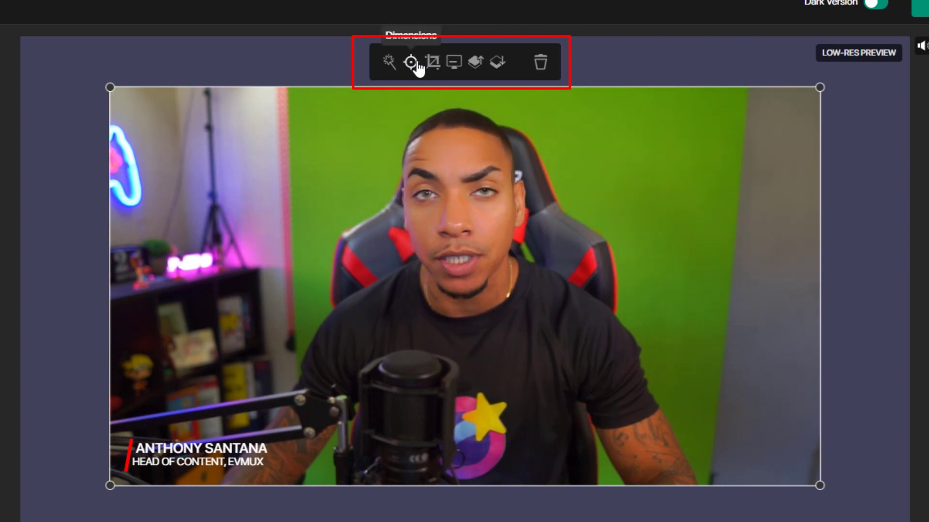
- Crop the webcam video's left and right edges inward to frame only the speaker
left_click(389, 63)
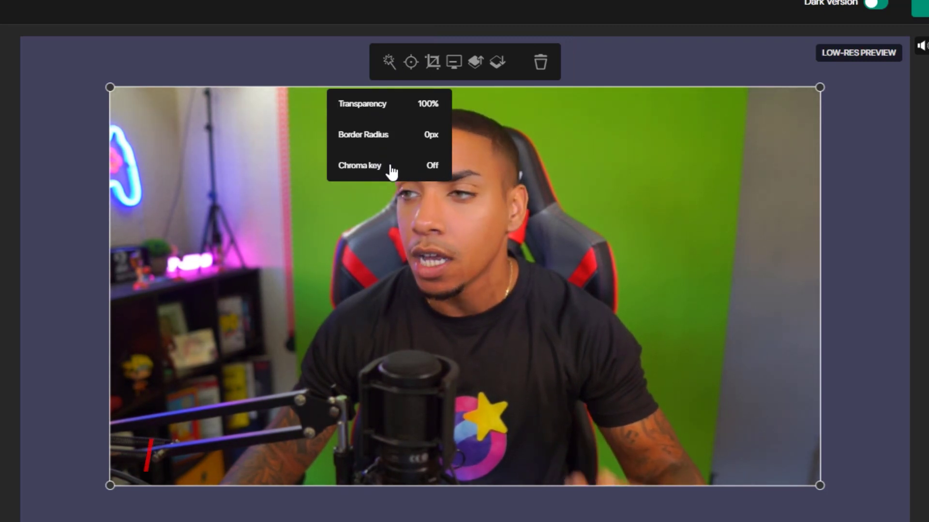
left_click(432, 63)
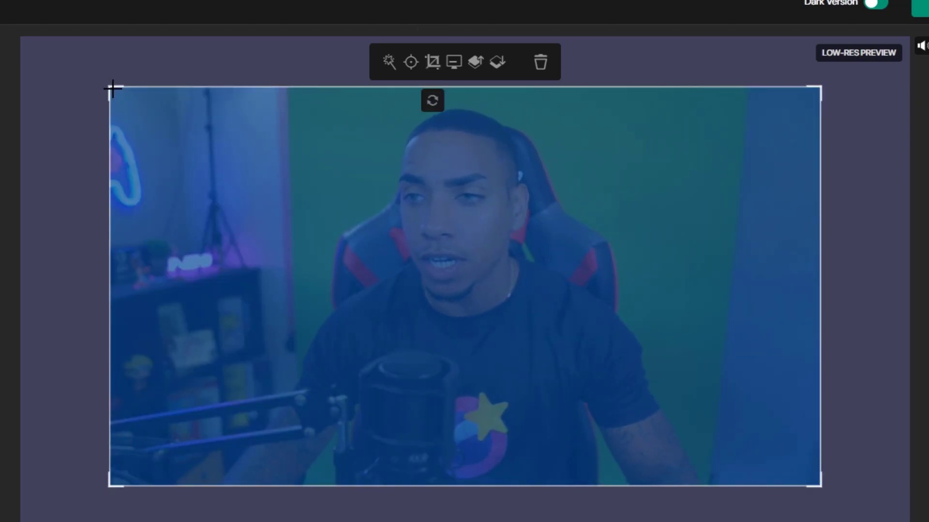
left_click_drag(111, 85, 303, 68)
left_click(532, 201)
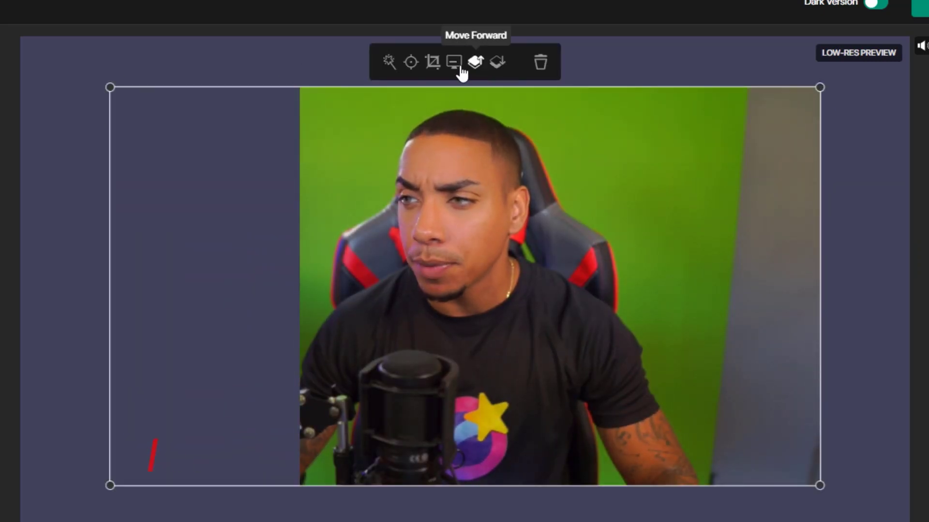
left_click(436, 63)
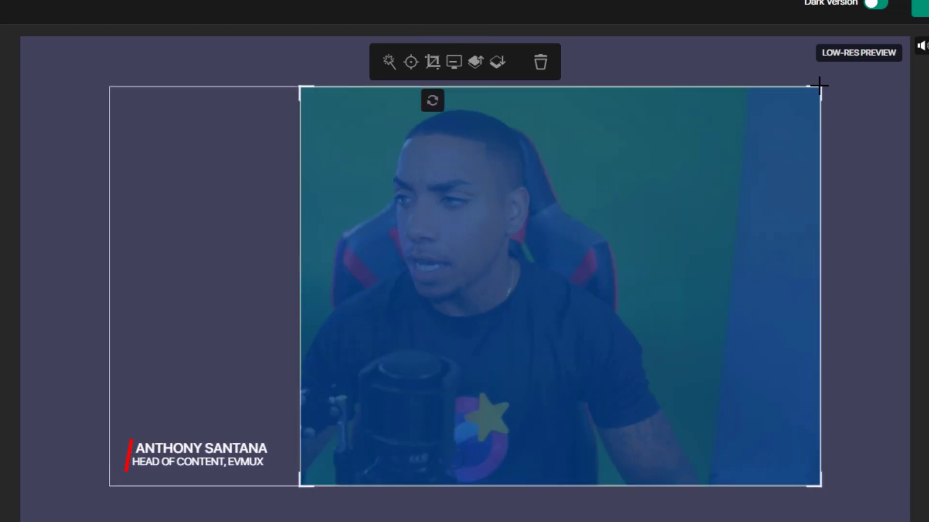
left_click_drag(819, 86, 727, 84)
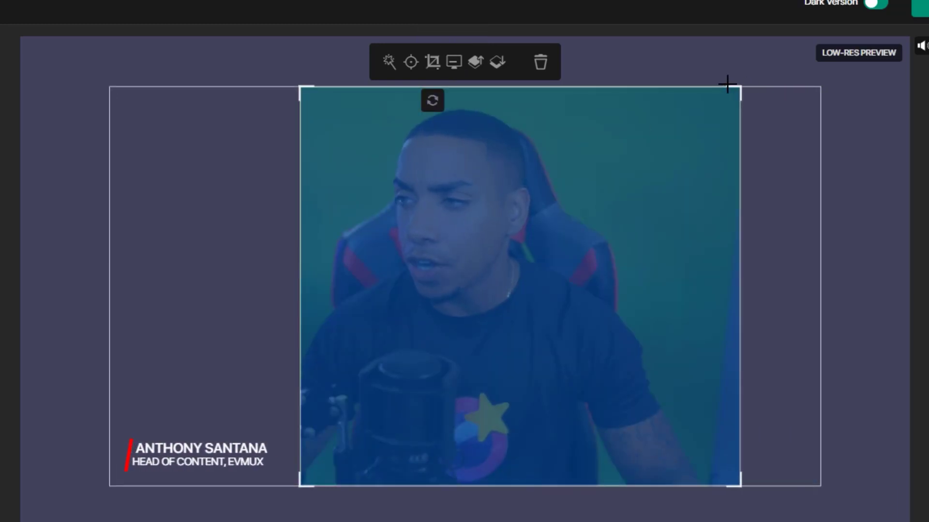
left_click(59, 99)
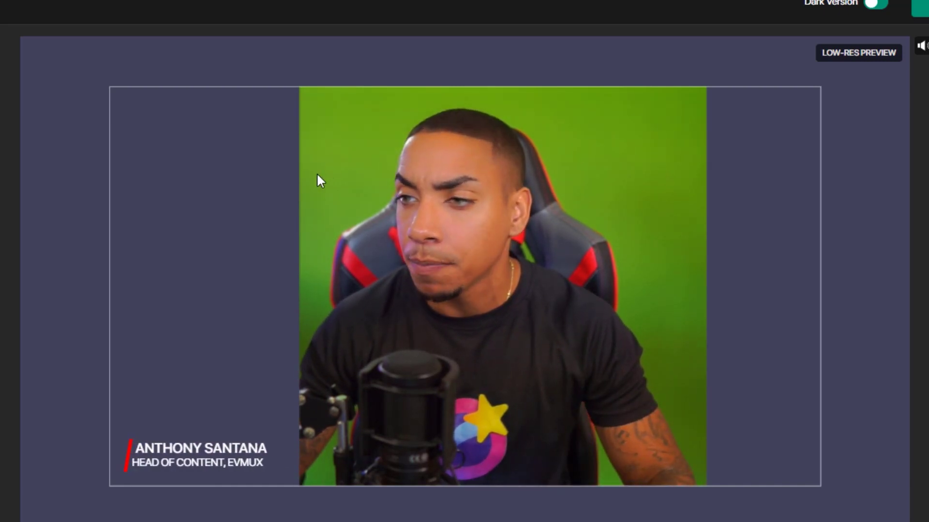
- Activate Chroma key on the webcam layer and raise its Intensity slightly
left_click(339, 154)
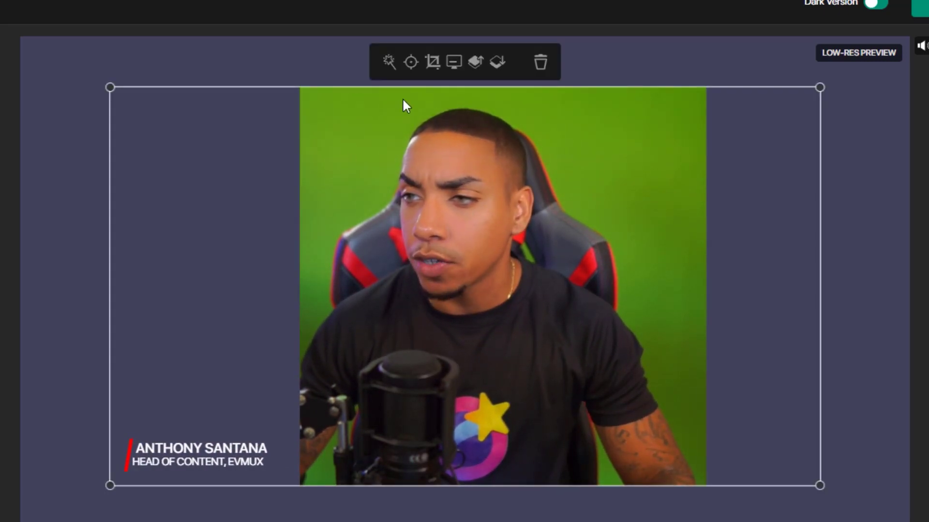
left_click(389, 63)
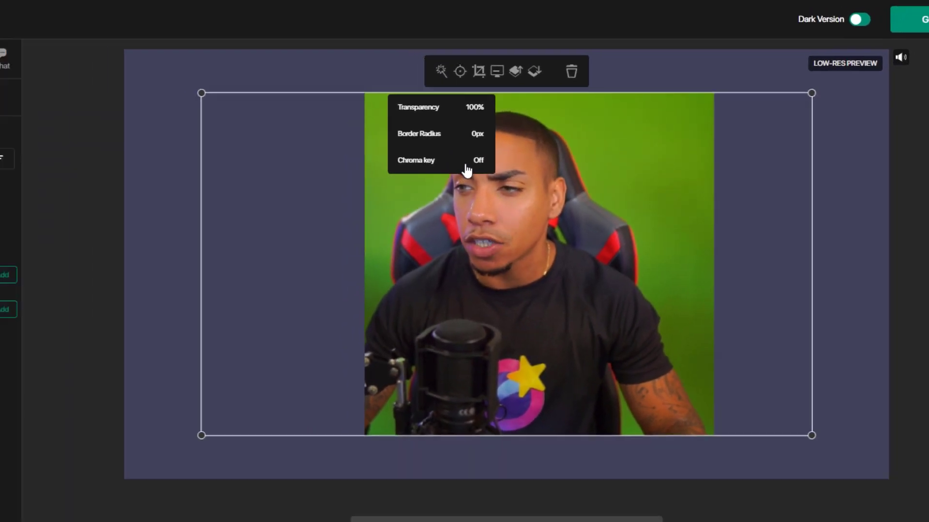
left_click(406, 165)
left_click(555, 129)
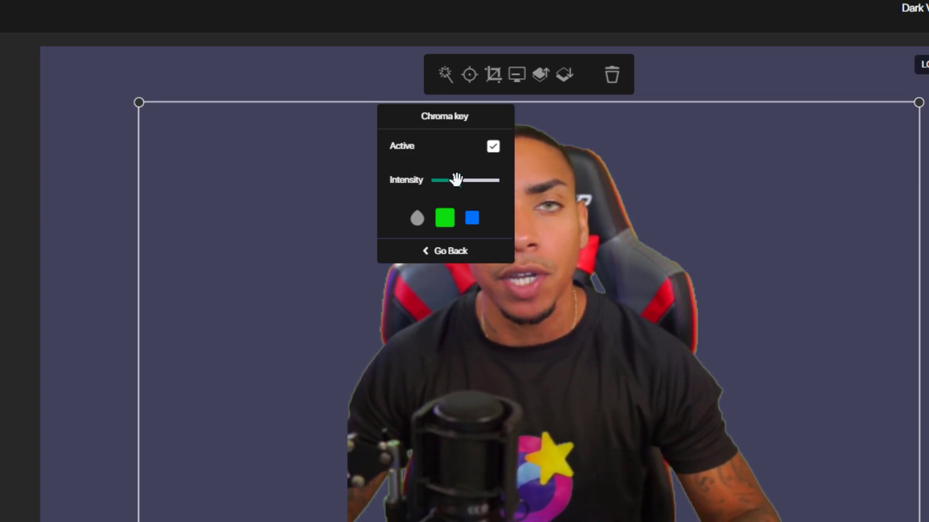
left_click_drag(455, 180, 461, 176)
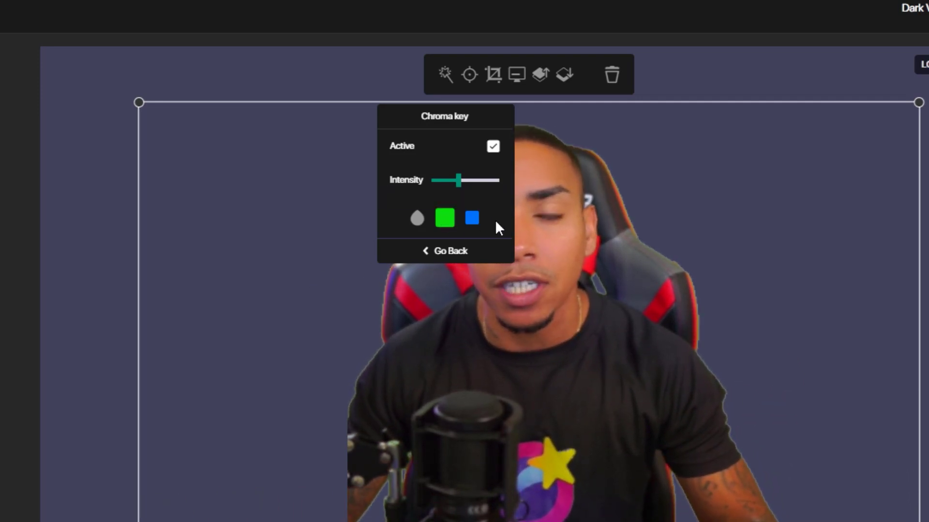
left_click(443, 250)
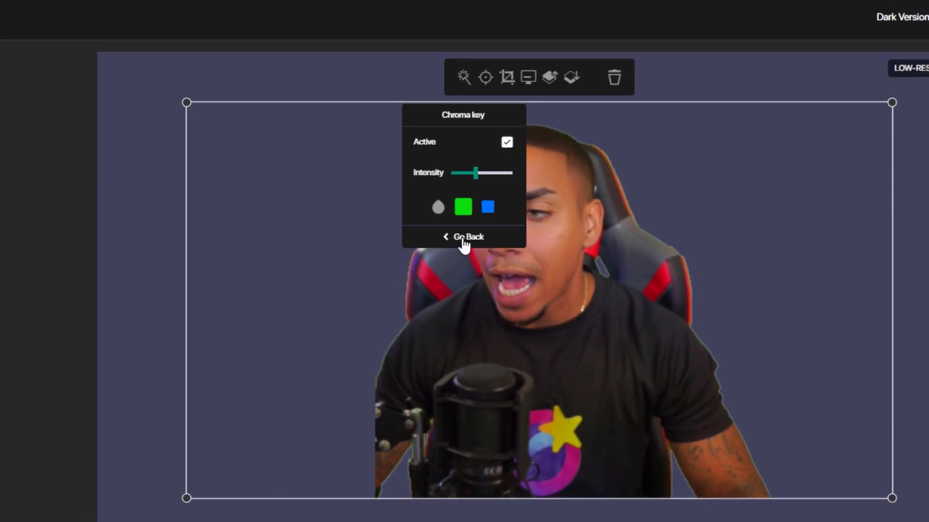
- Shrink the webcam layer, move it to the canvas's bottom-left, and return to layer types
left_click(320, 161)
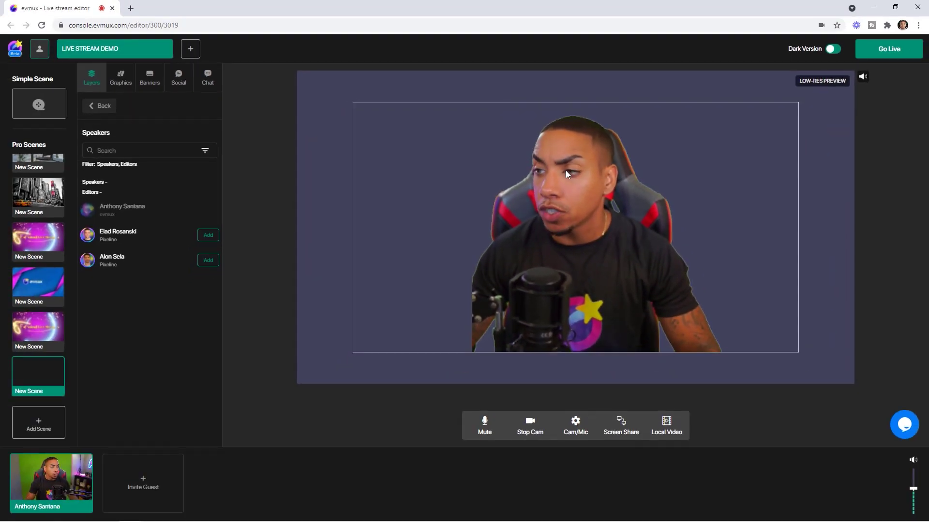
left_click(566, 173)
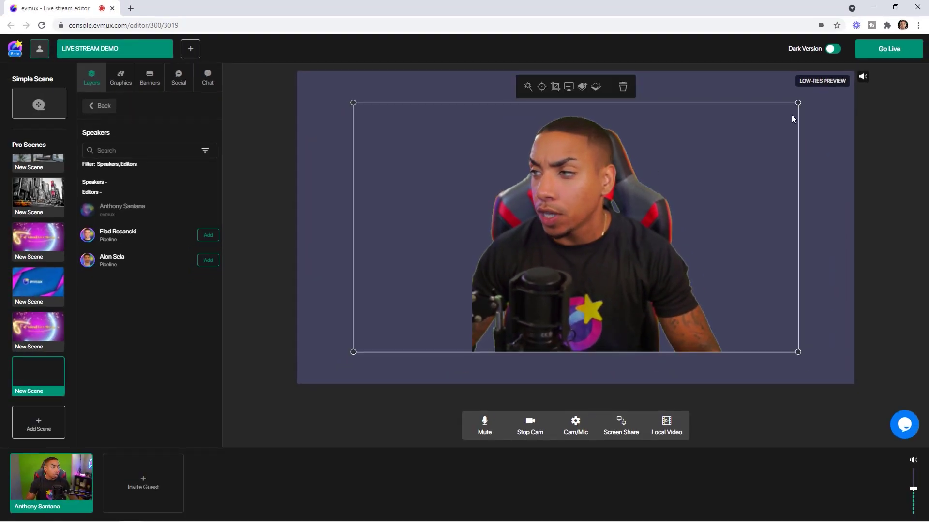
left_click_drag(797, 104, 701, 155)
left_click_drag(541, 239, 386, 272)
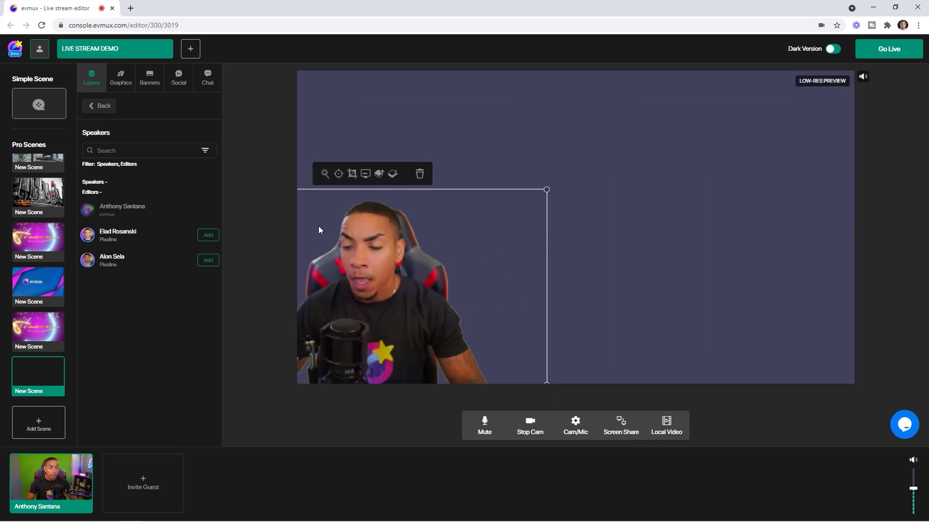
left_click(278, 155)
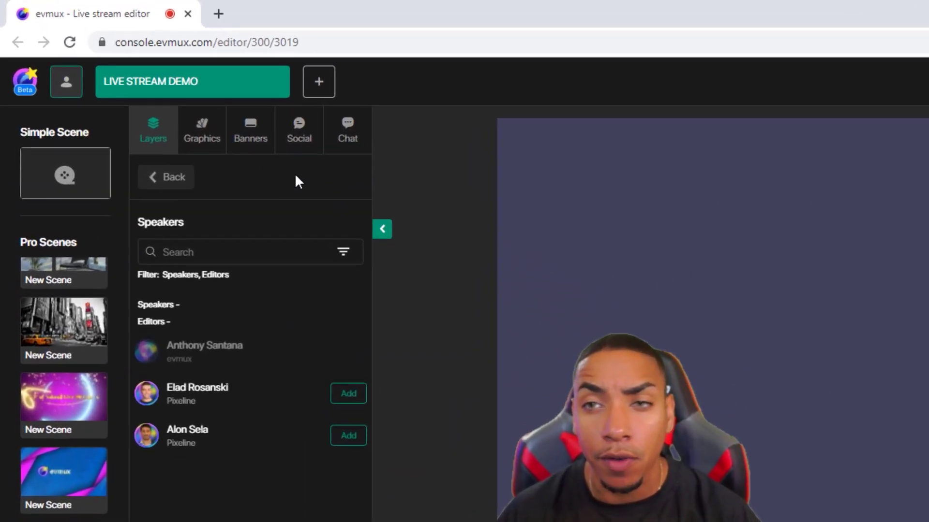
left_click(156, 190)
- Add the uploaded Green Screen Background image as a new media layer
left_click(160, 193)
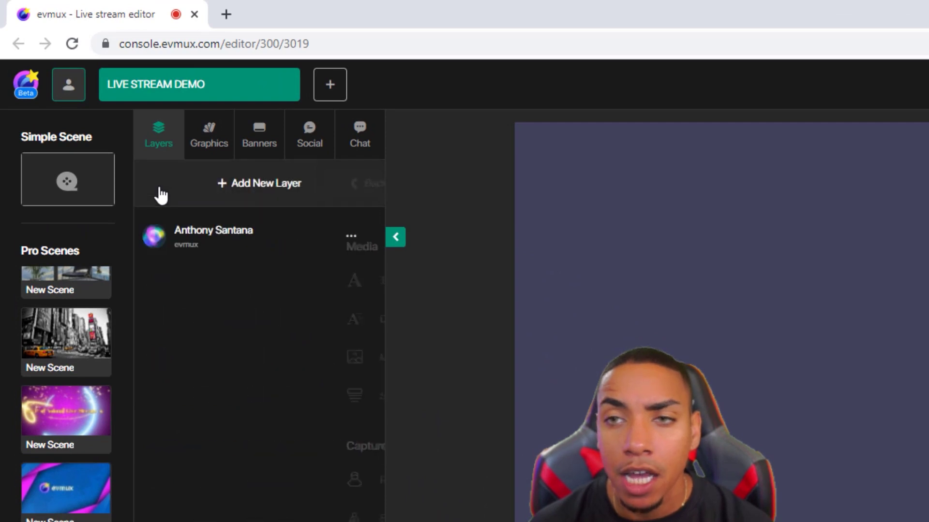
left_click(261, 199)
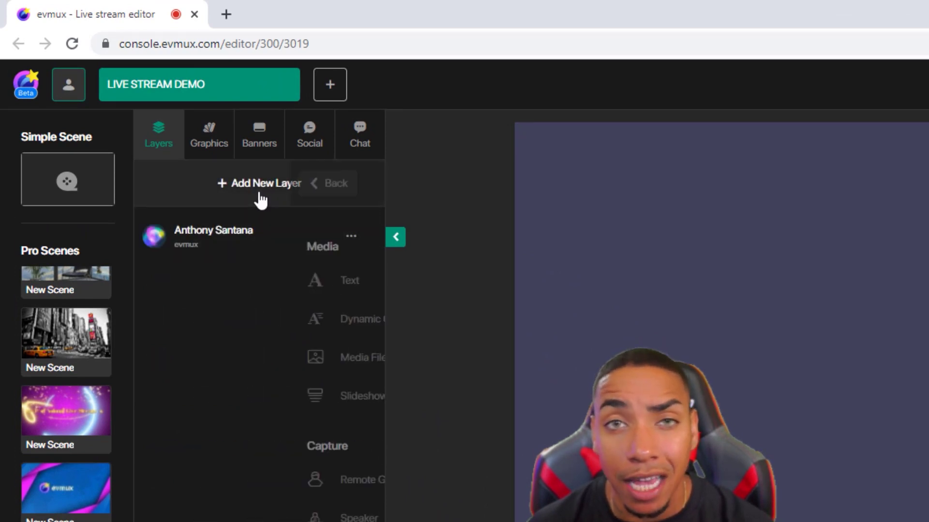
left_click(248, 363)
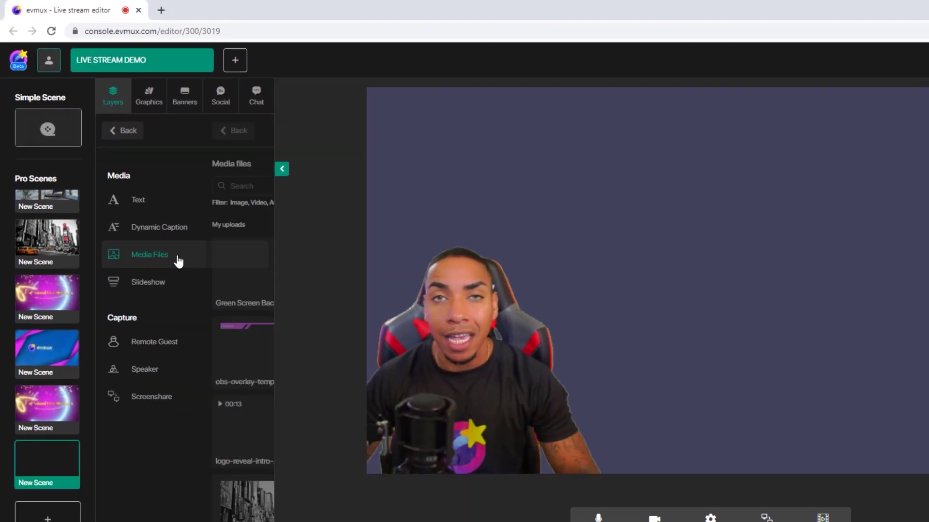
mouse_move(174, 354)
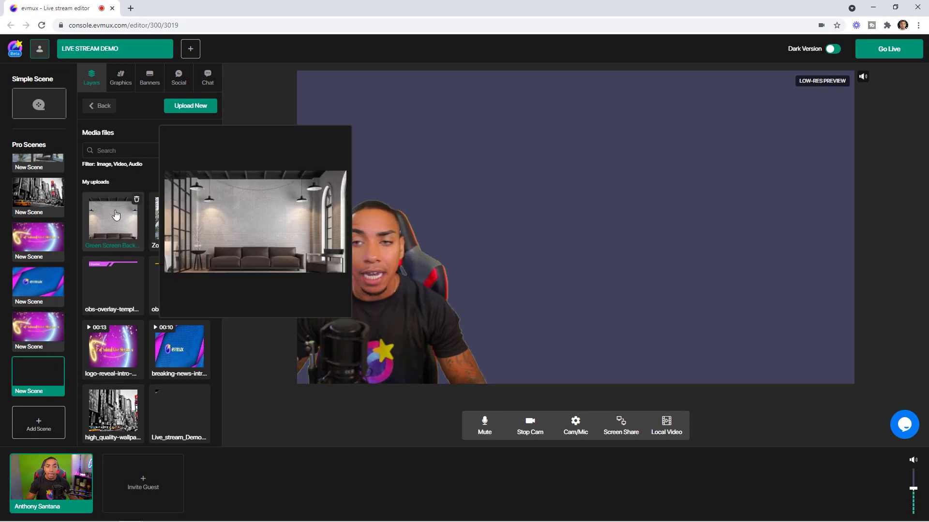
left_click(115, 215)
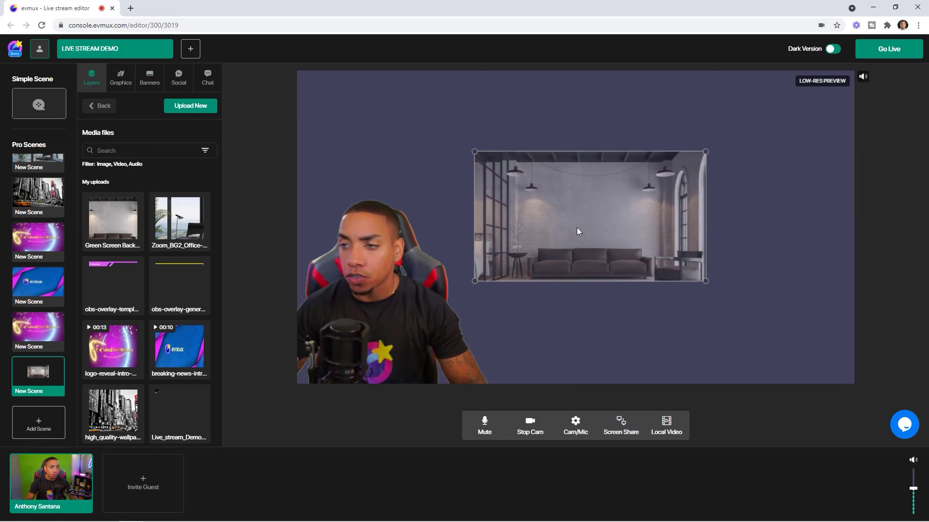
- Resize and position the loft-room image so it covers the whole canvas
left_click_drag(474, 150, 307, 89)
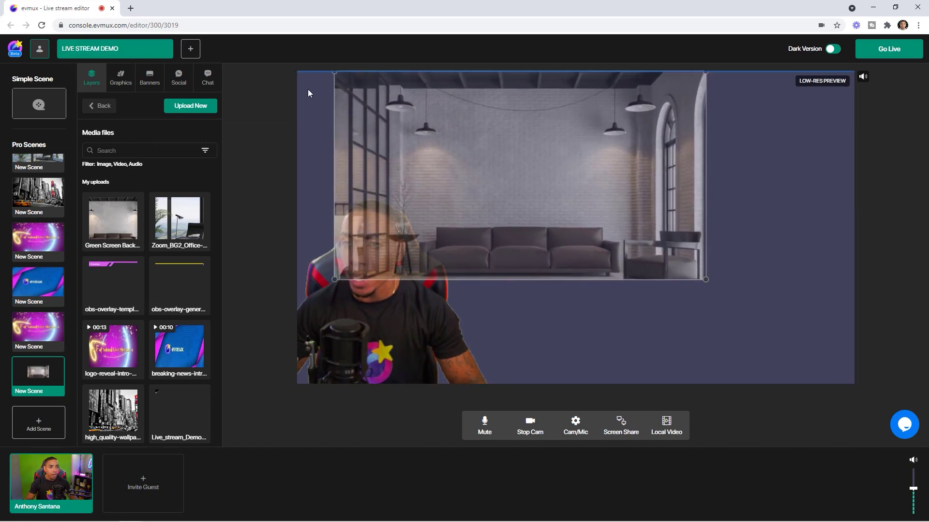
left_click_drag(419, 113, 394, 114)
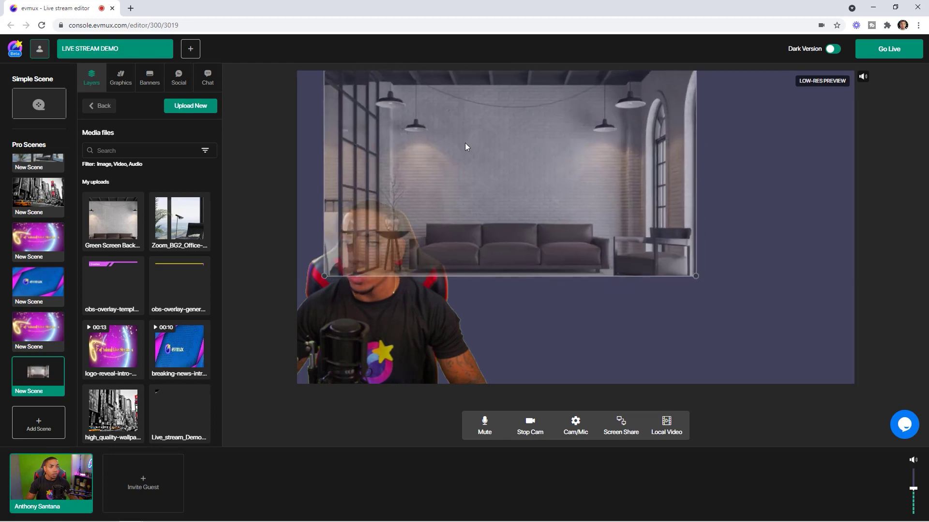
left_click_drag(450, 150, 450, 148)
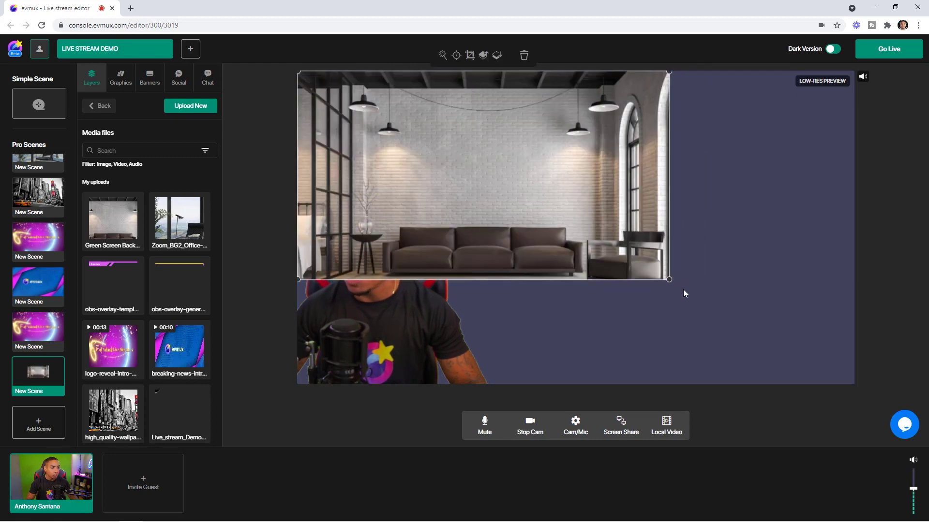
left_click_drag(670, 281, 869, 374)
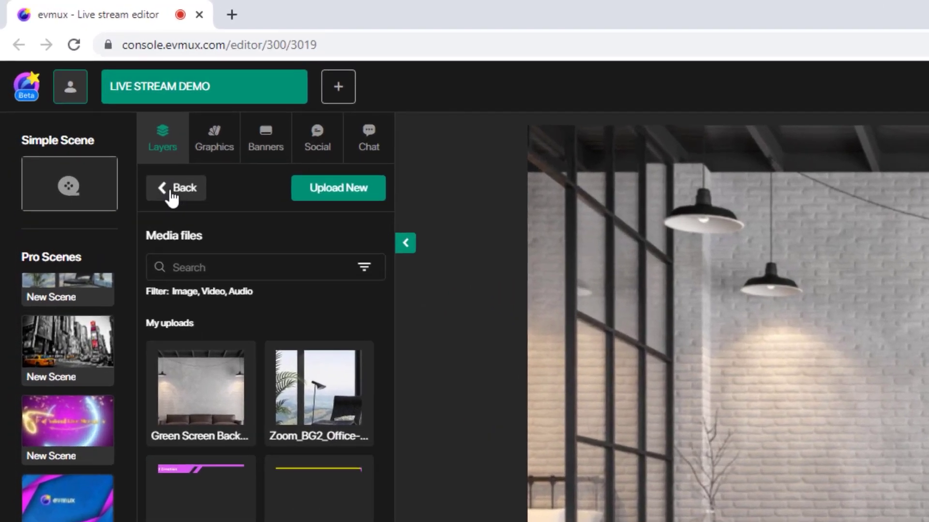
- Reorder the layers so the speaker sits above Green Screen Background.png
left_click(170, 196)
left_click(167, 197)
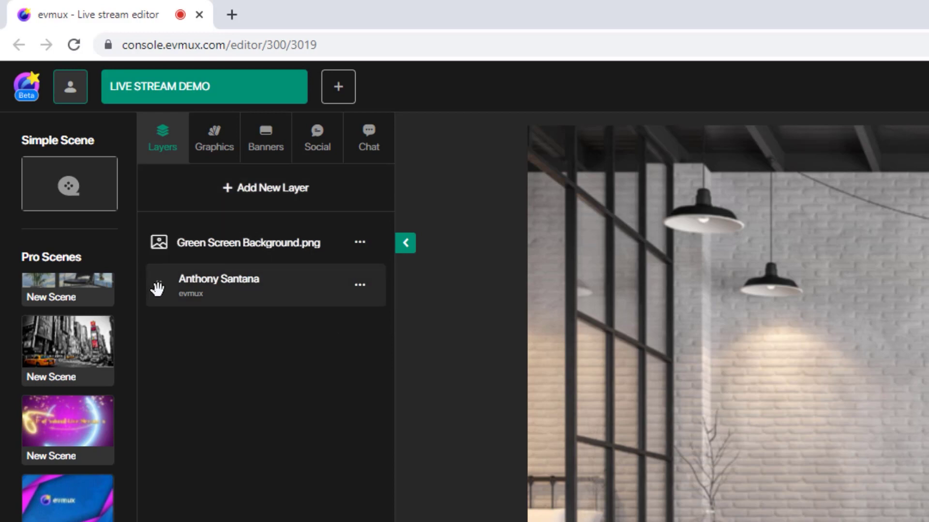
left_click_drag(158, 289, 163, 240)
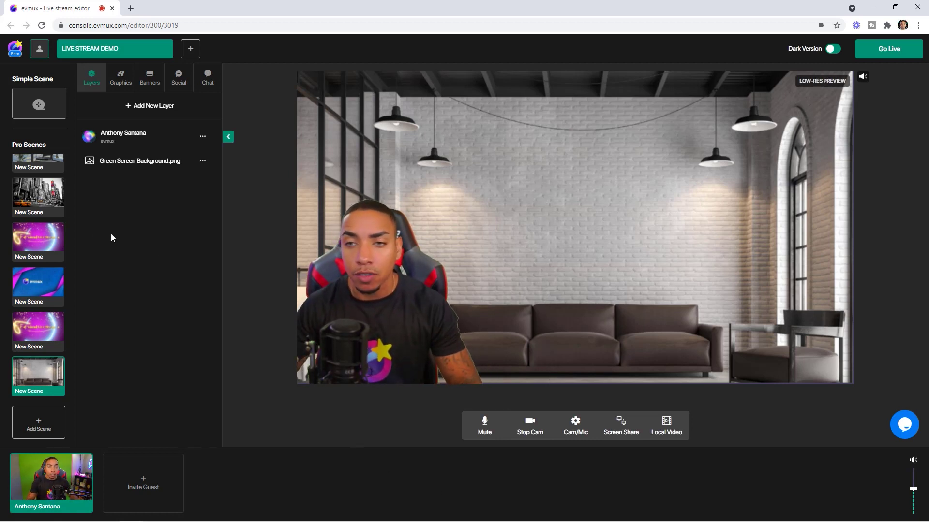
scroll(58, 217, "up", 2)
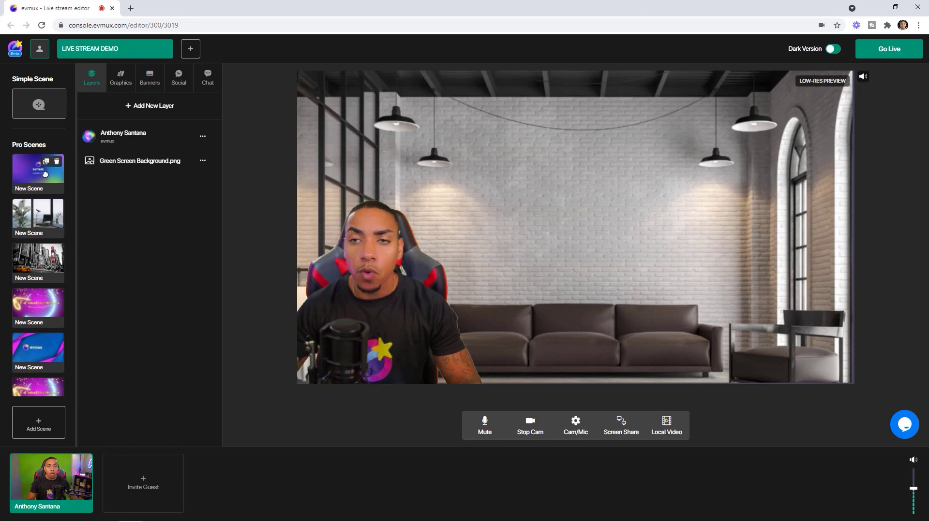
- Preview the evmux slideshow and office-view scenes, then activate the black-and-white city street scene
left_click(45, 175)
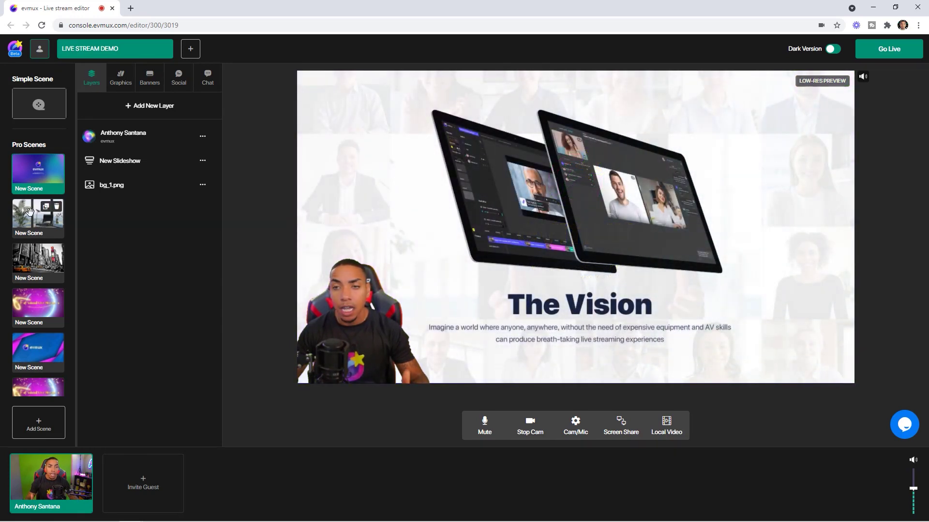
left_click(30, 213)
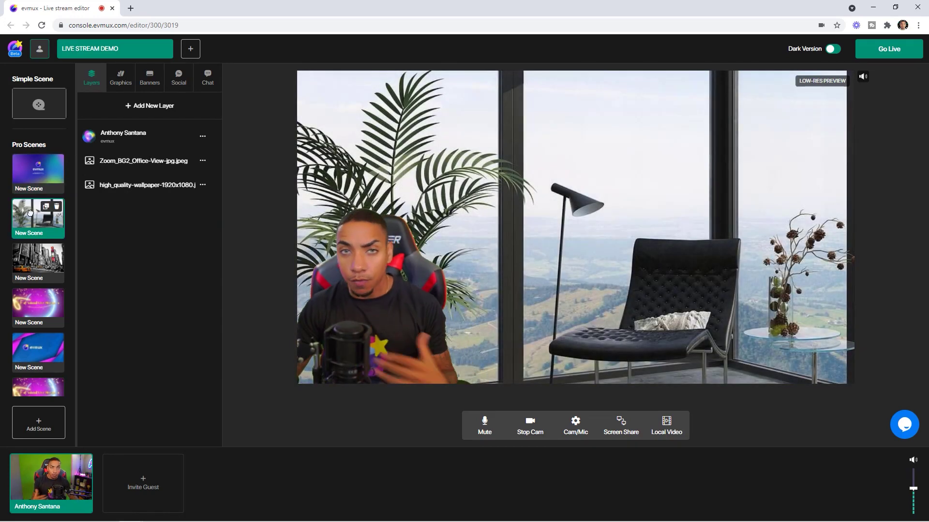
left_click(39, 266)
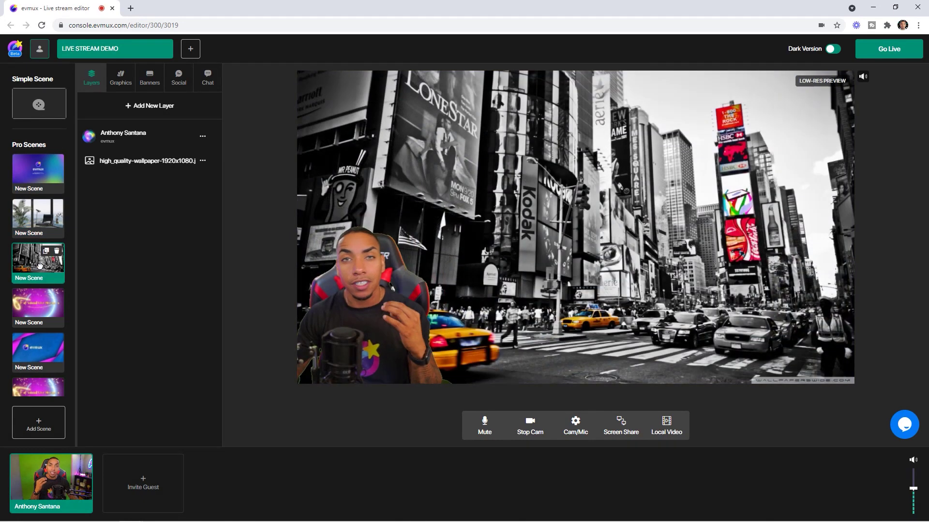